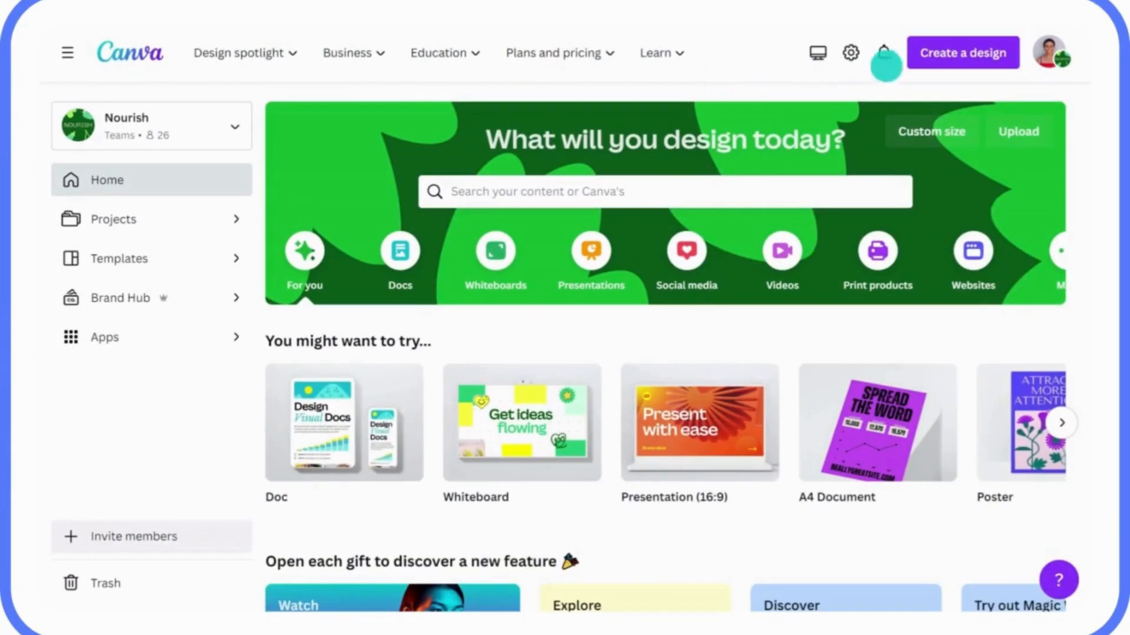
Step: Import the Q1 Sustainability Strategy Doc PDF as a new design and view its import progress
left_click(948, 62)
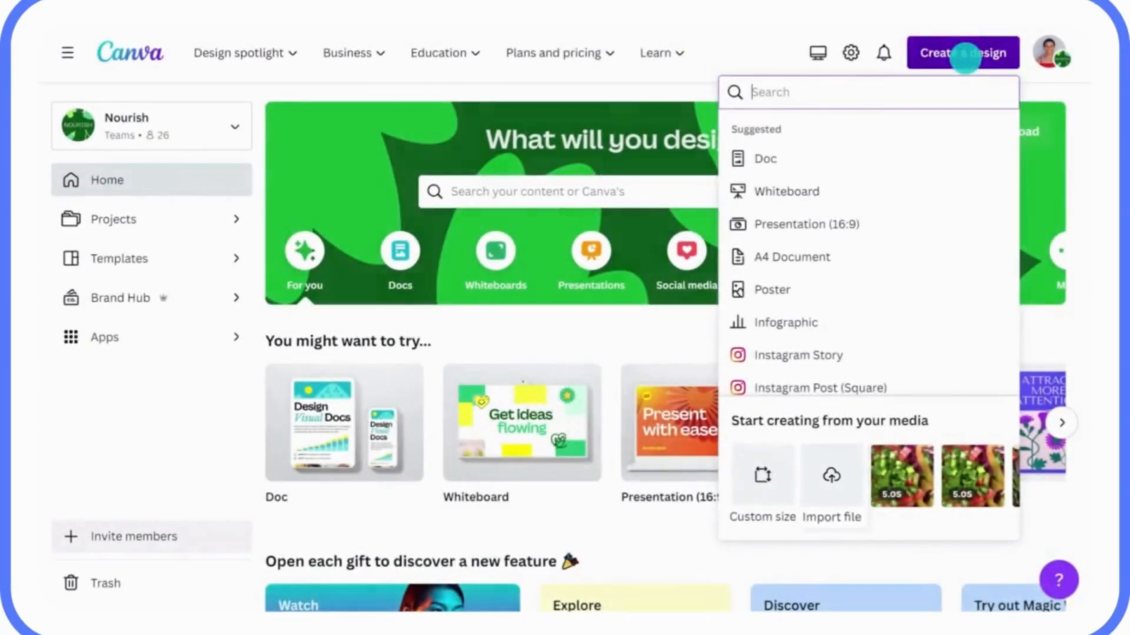
left_click(832, 468)
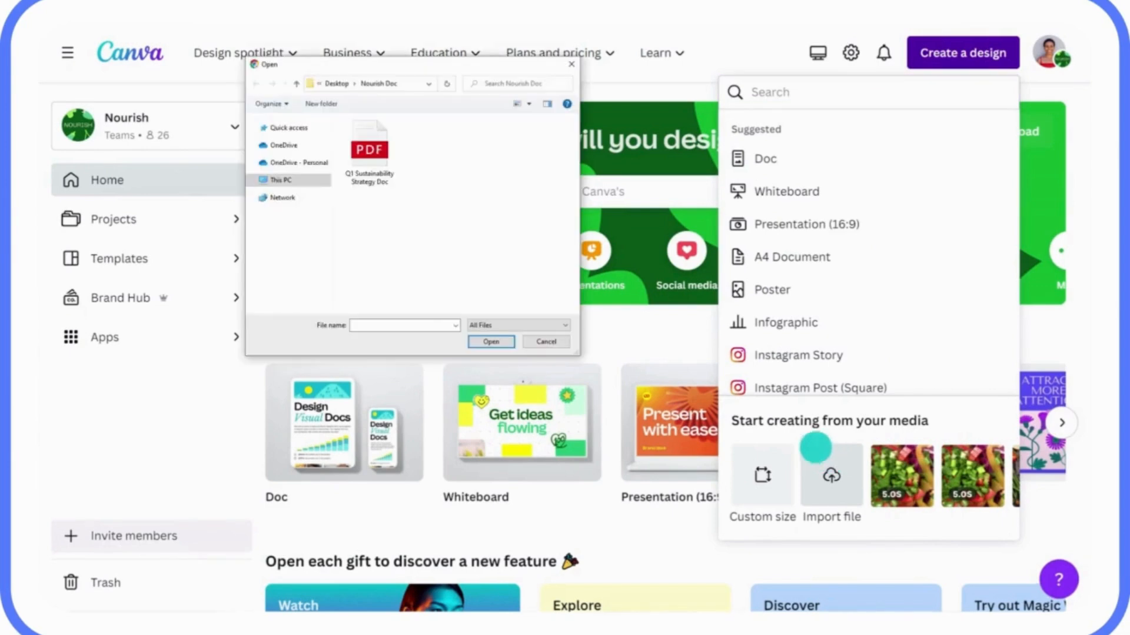
left_click(370, 147)
left_click(484, 342)
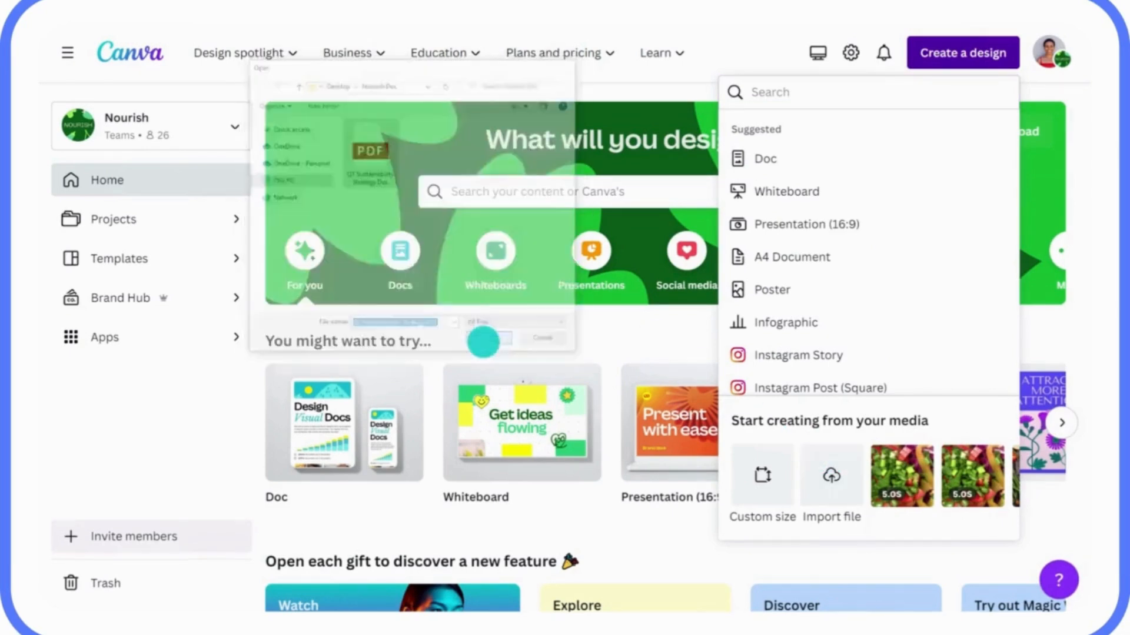
left_click(623, 53)
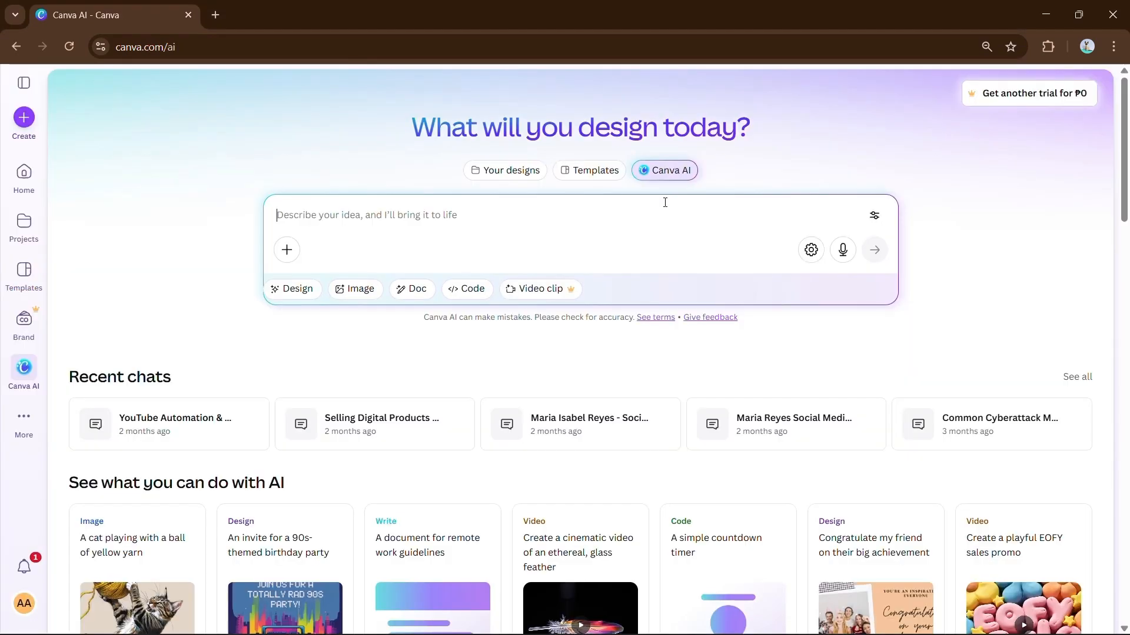
Step: Ask Canva AI for a Design presentation and preview the dark science presentation result
left_click(294, 292)
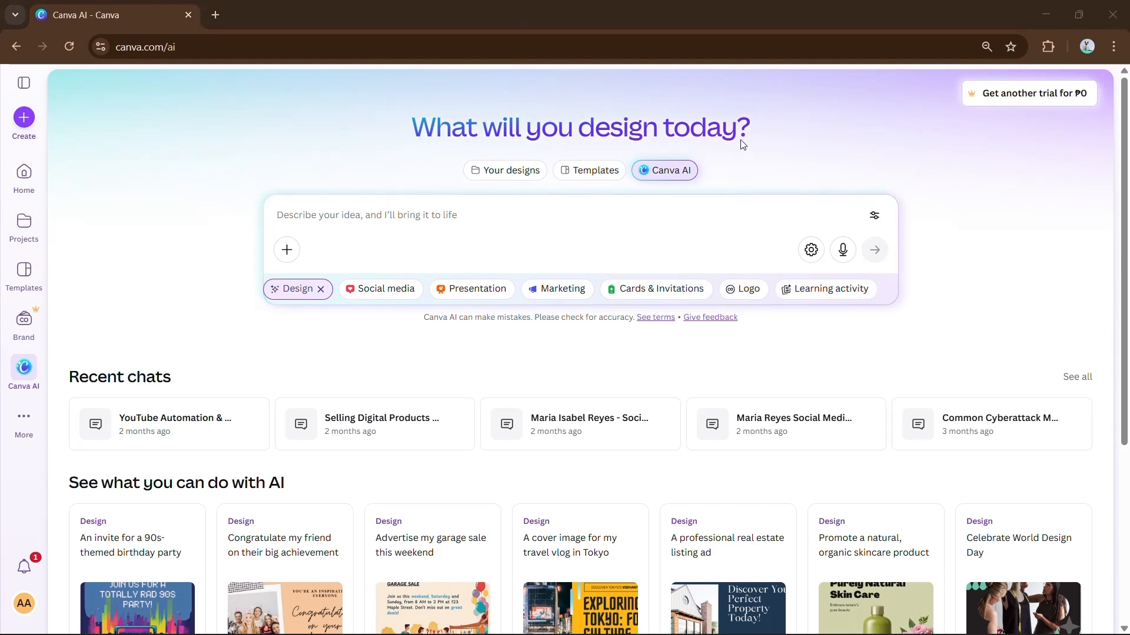
left_click(471, 289)
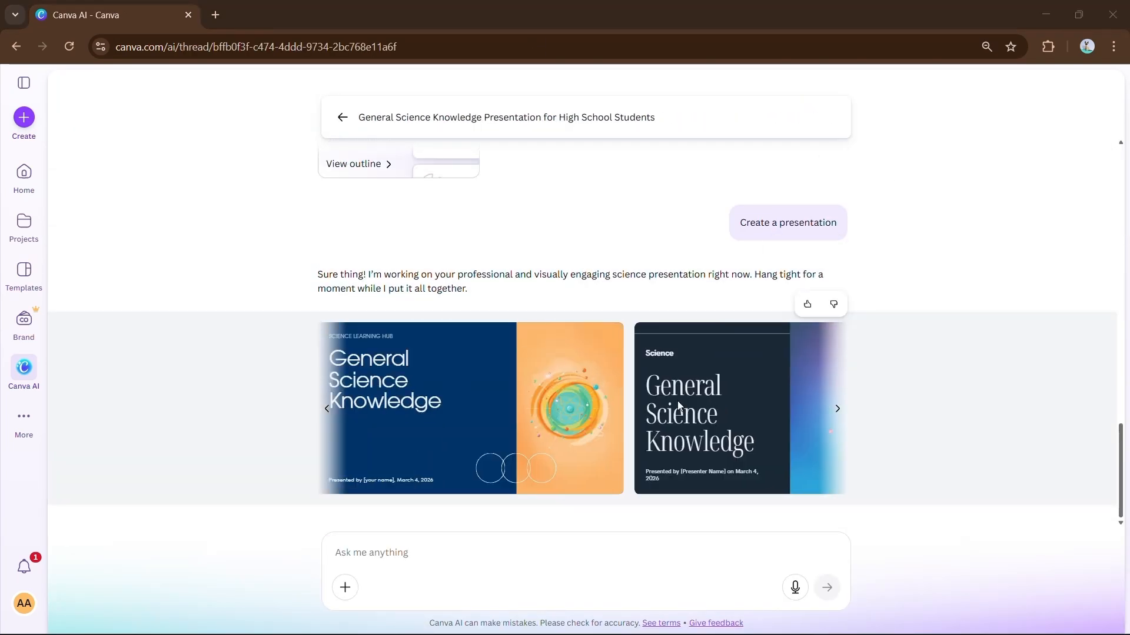
left_click(672, 355)
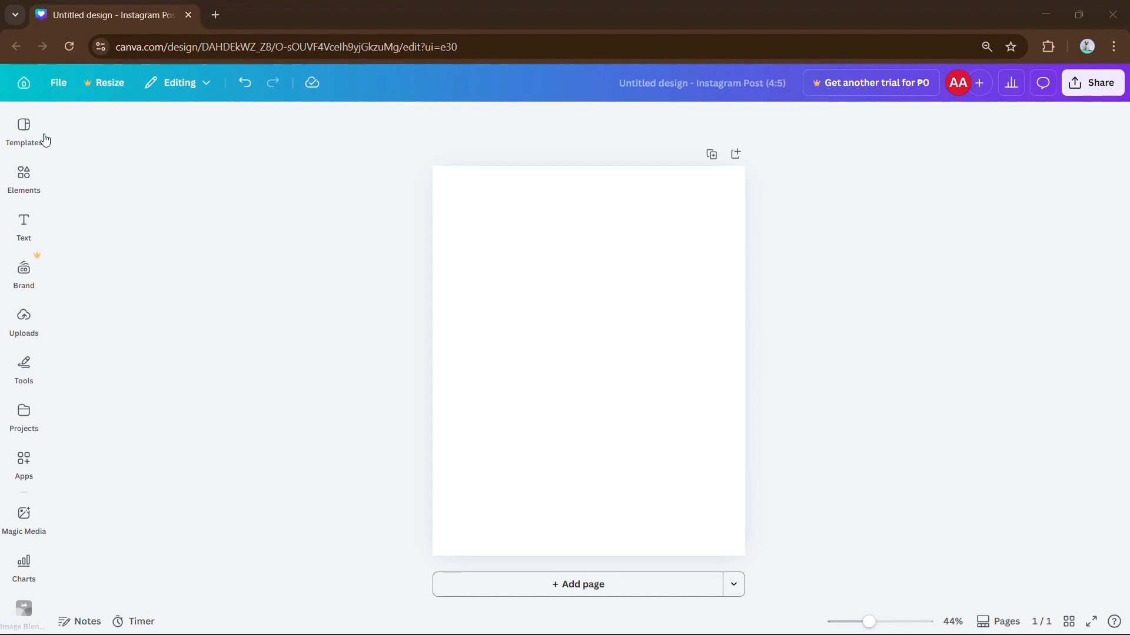
Step: Paste the educational Instagram post brief into the Templates panel's design description box
left_click(25, 127)
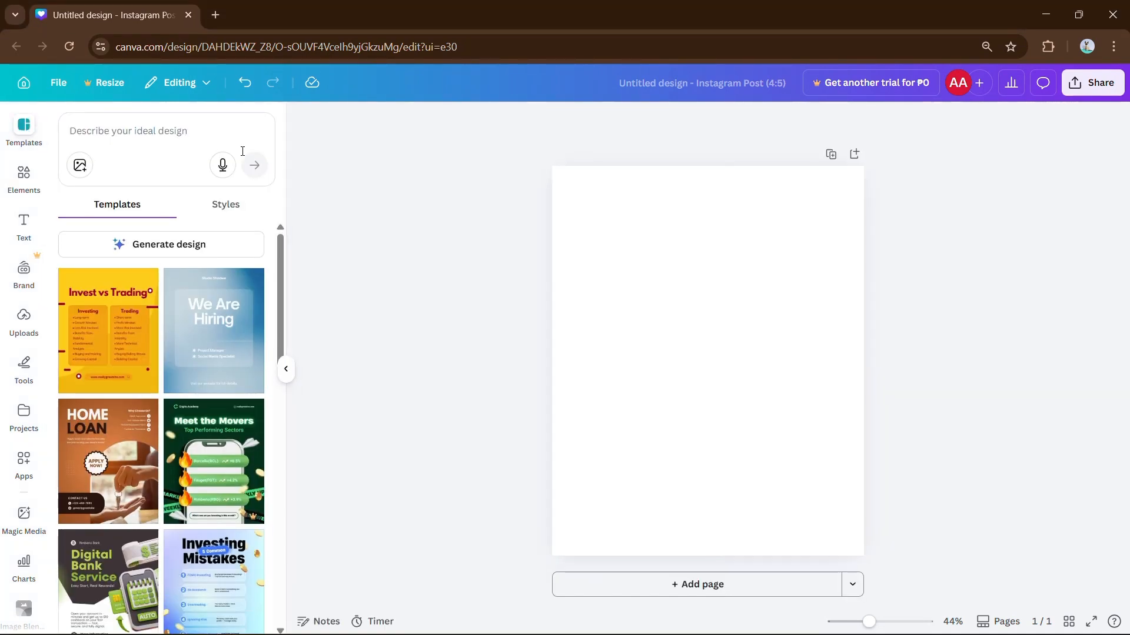
left_click(124, 131)
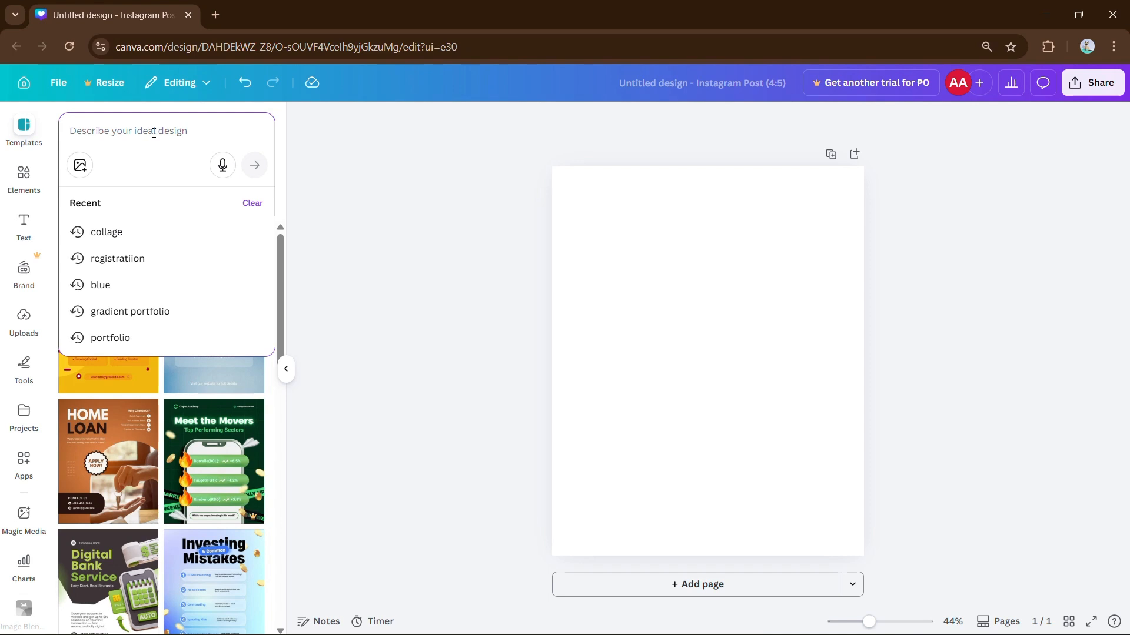
key("ctrl+v")
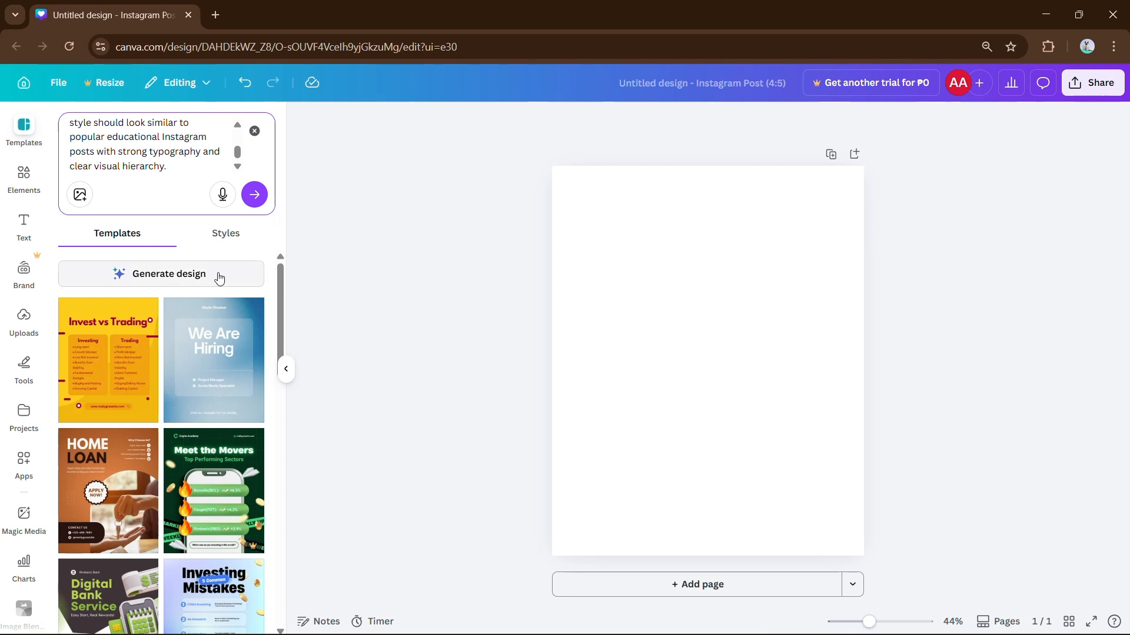
Step: Generate the 3 CANVA TRICKS post and delete the template's desk photo
left_click(156, 285)
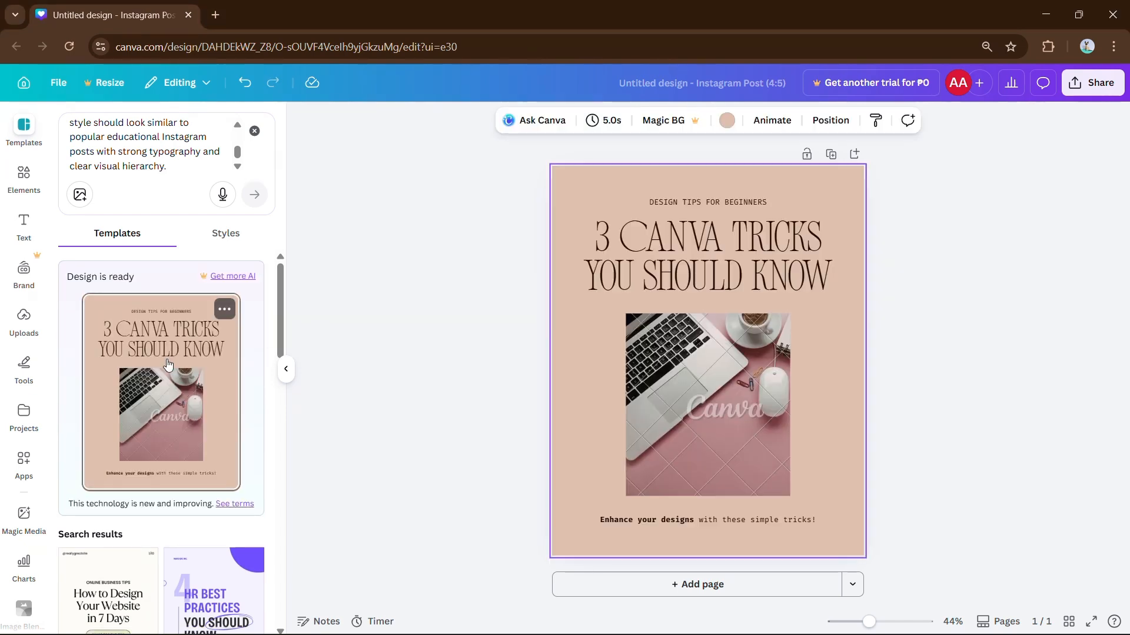
left_click(286, 369)
left_click(605, 383)
key("Delete")
Step: Place the uploaded dark portrait photo into the empty frame and adjust its crop
left_click(23, 321)
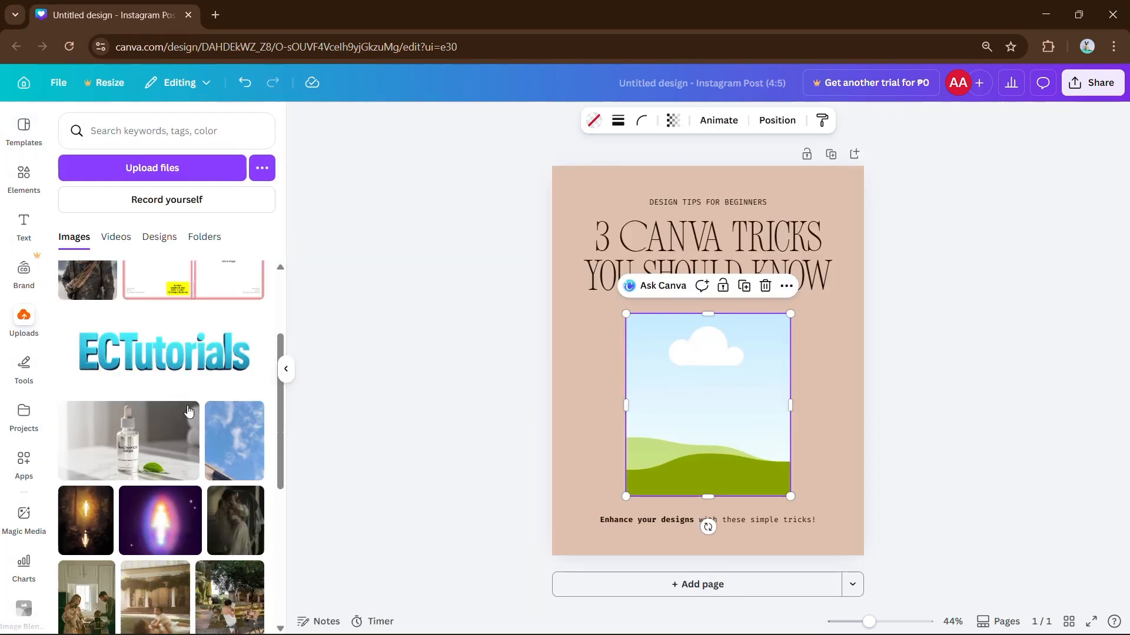
scroll(189, 412, "down", 12)
left_click(207, 321)
left_click(209, 376)
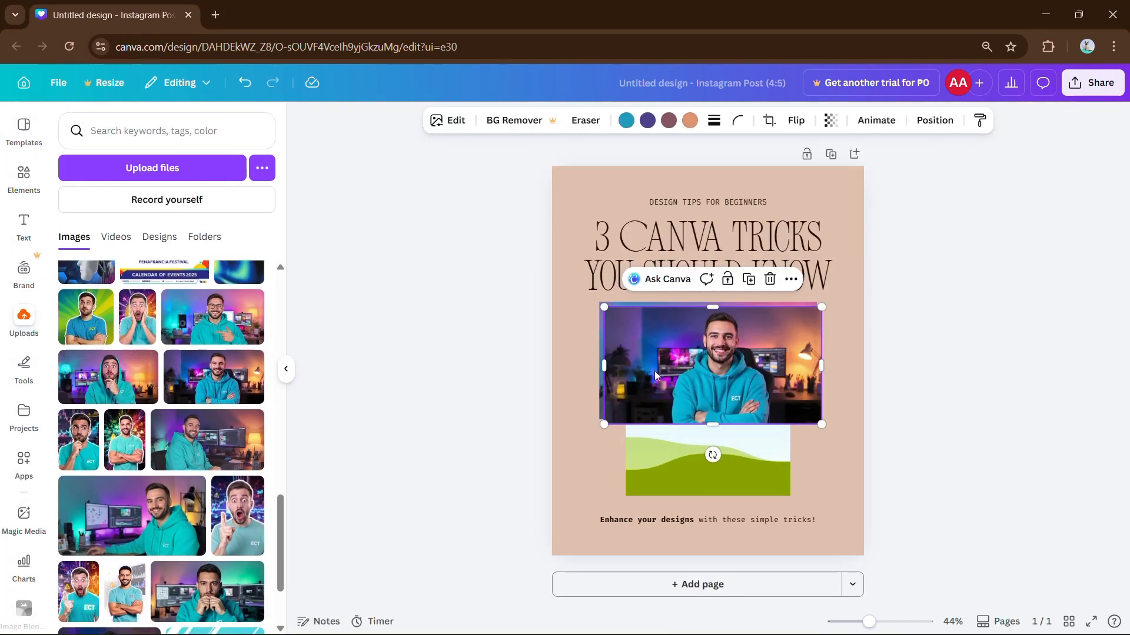
key("Delete")
left_click_drag(779, 406, 739, 376)
double_click(739, 377)
left_click_drag(739, 380, 732, 379)
left_click(924, 342)
Step: Make the page background teal, round the portrait's corners, and add a blank second page
left_click(846, 259)
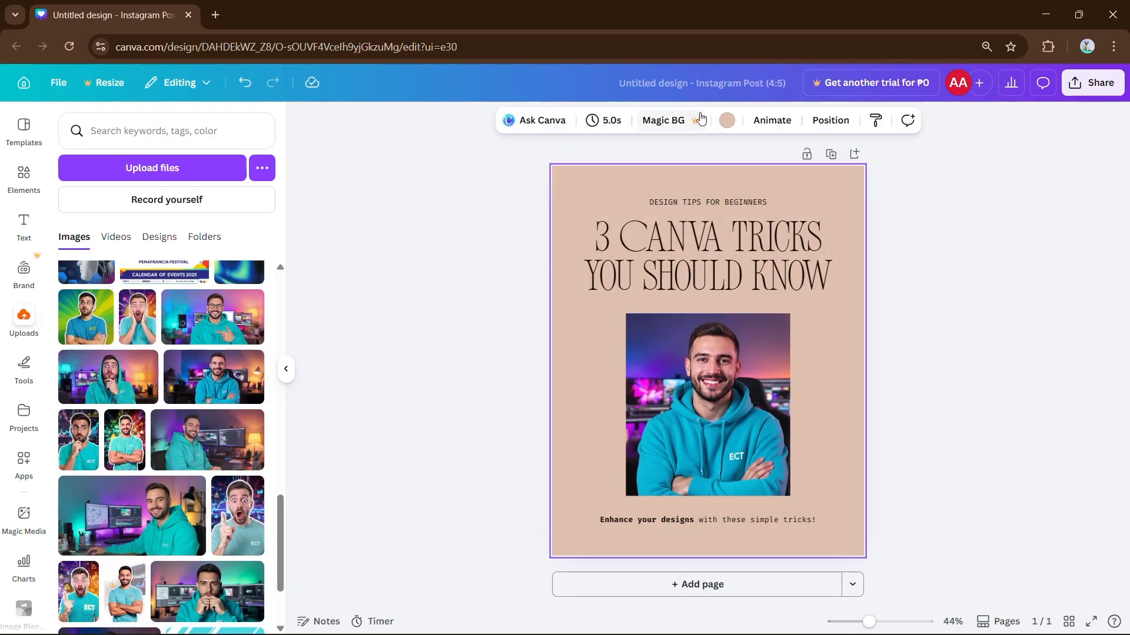
left_click(727, 120)
left_click(191, 369)
left_click(618, 374)
left_click(587, 122)
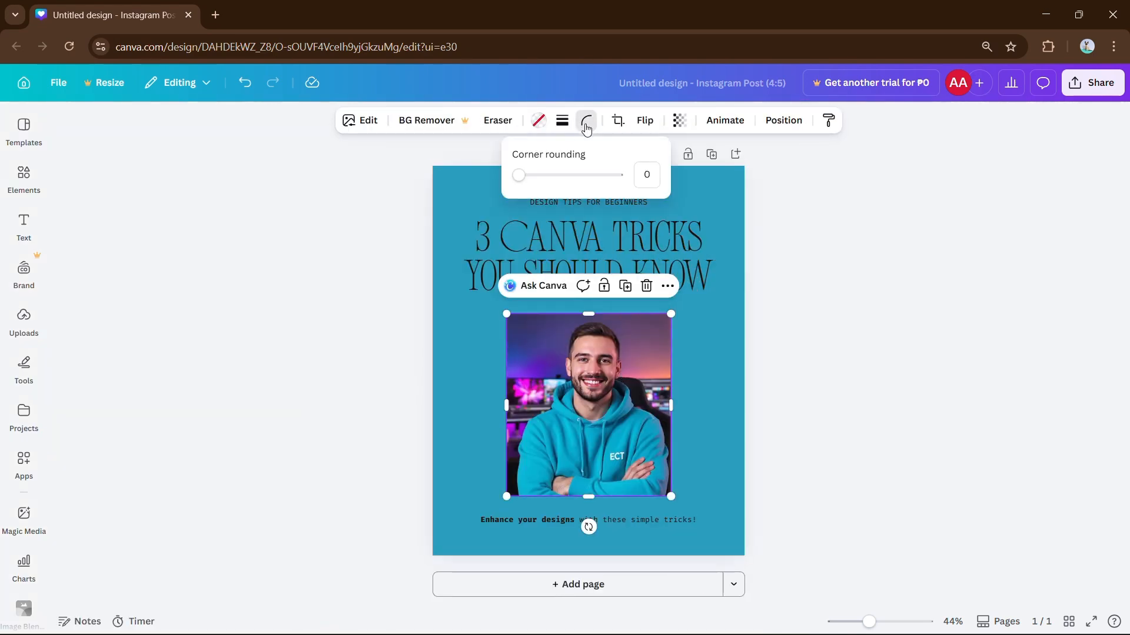
left_click(587, 175)
left_click(857, 327)
left_click(35, 191)
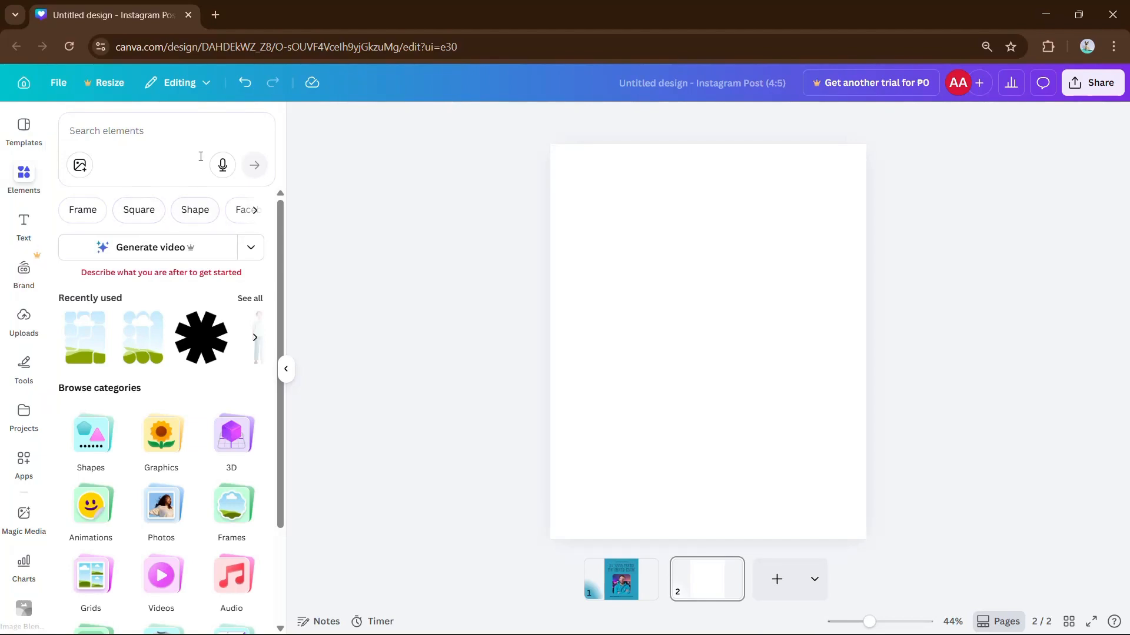
Step: Generate AI images of a laptop desk setup and add the first one to page 2
left_click(137, 131)
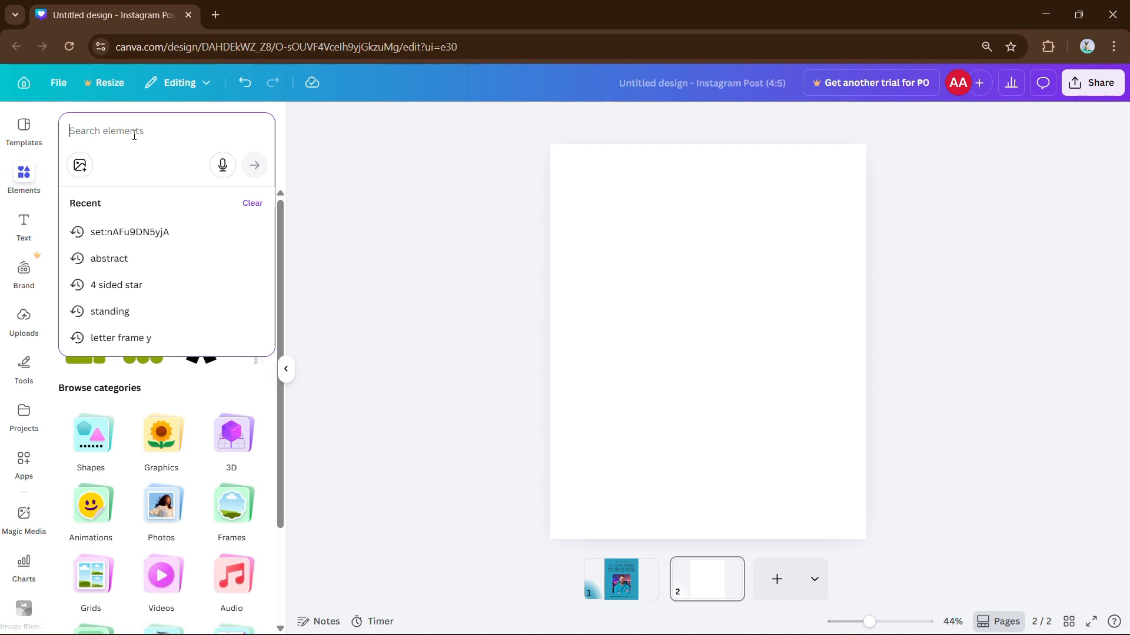
key("ctrl+v")
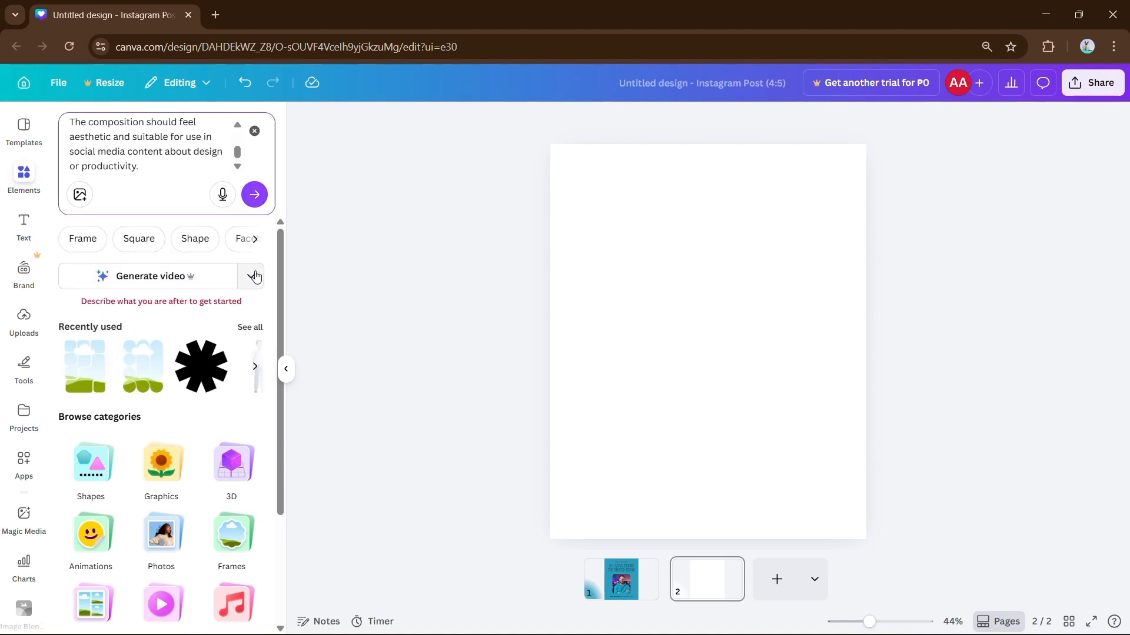
left_click(250, 276)
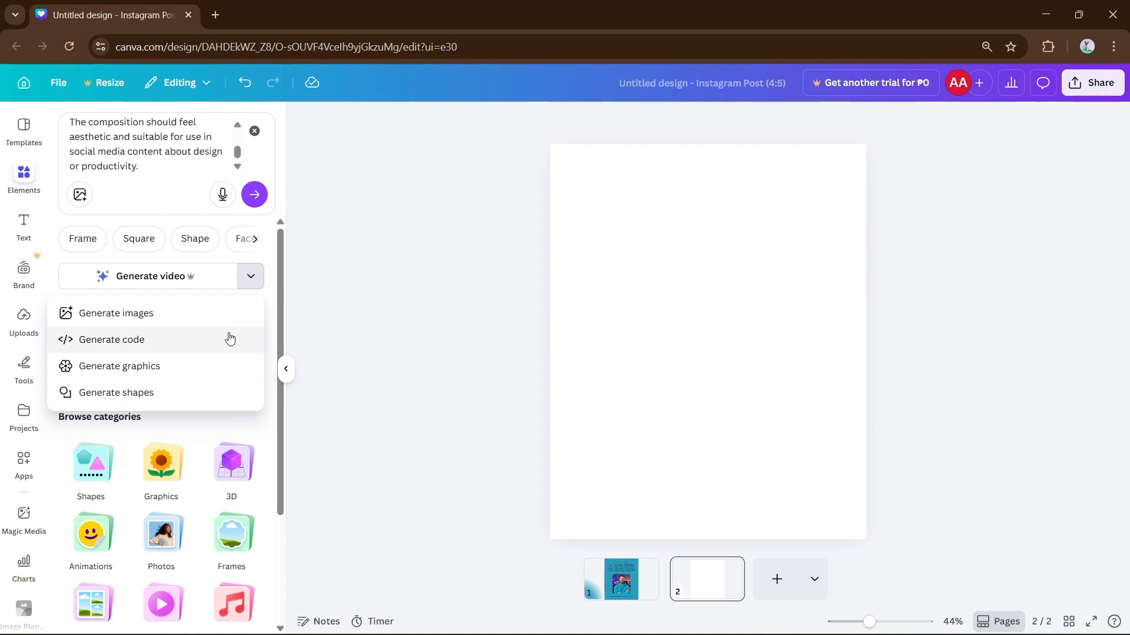
left_click(177, 316)
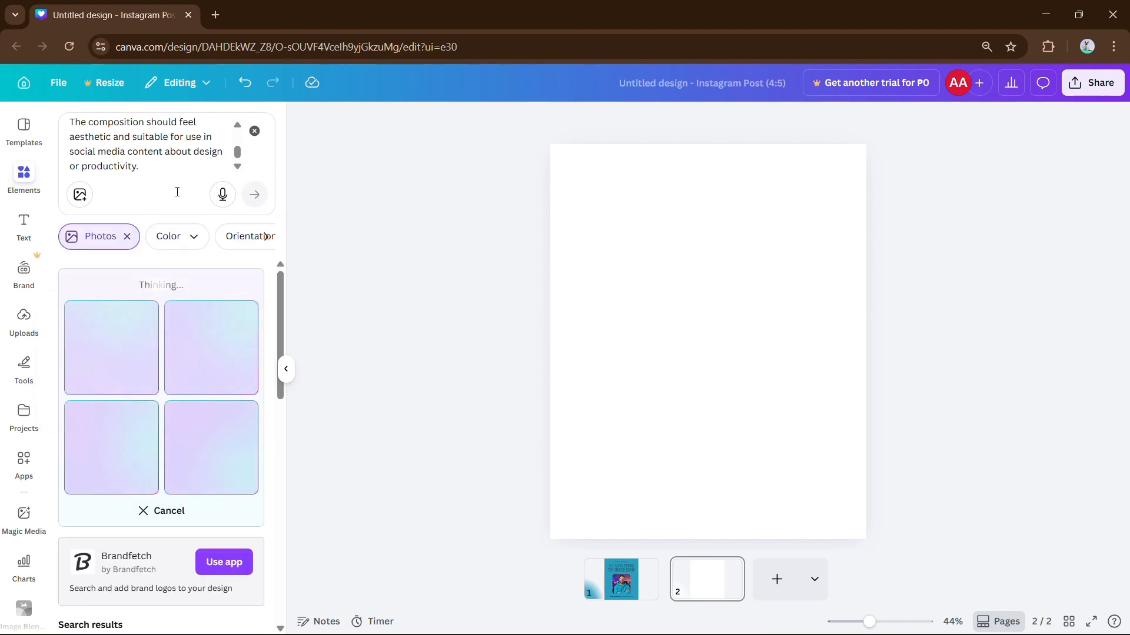
left_click(129, 391)
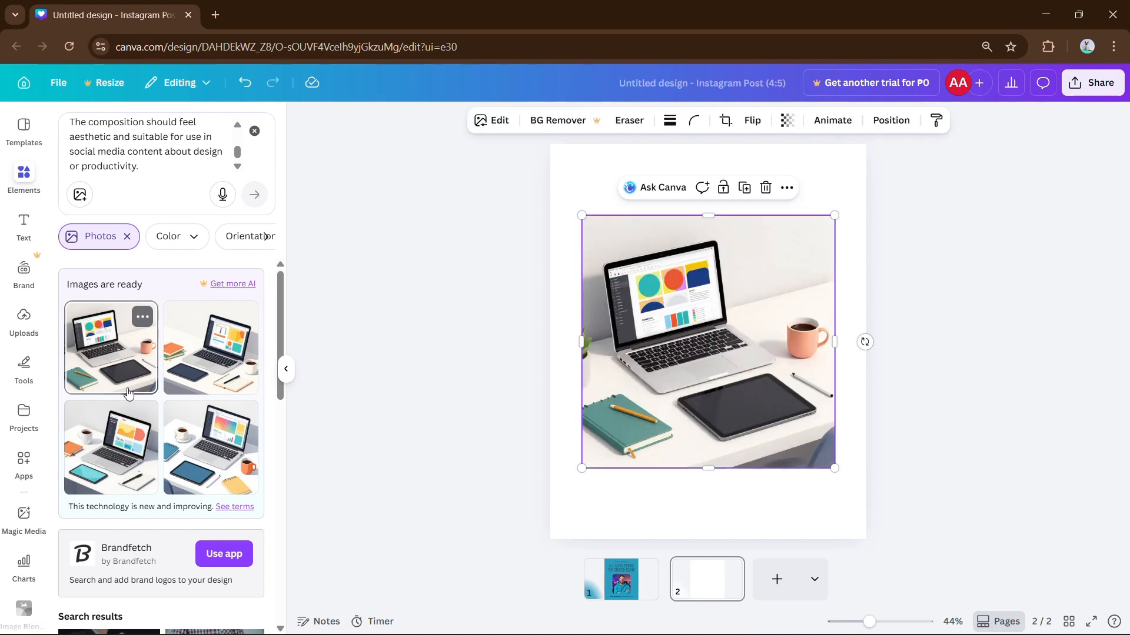
Step: Add a blank third page and focus the Elements prompt box
left_click(286, 370)
left_click(24, 182)
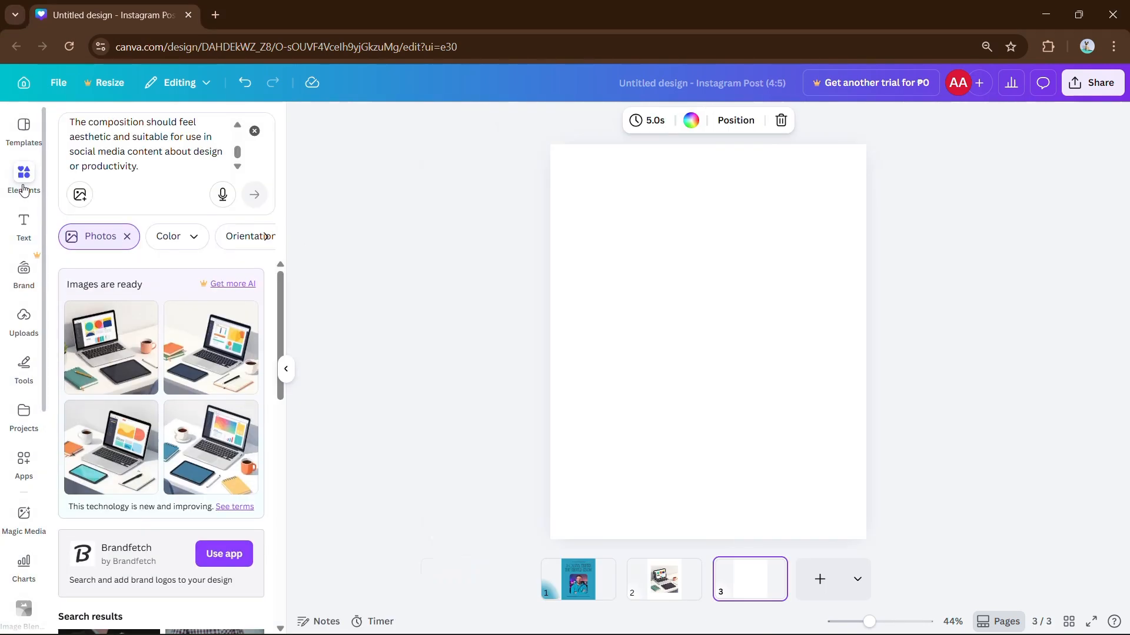
left_click(166, 171)
Step: Generate an interactive flip tip card as code and add it to page 3
key("ctrl+a")
key("ctrl+v")
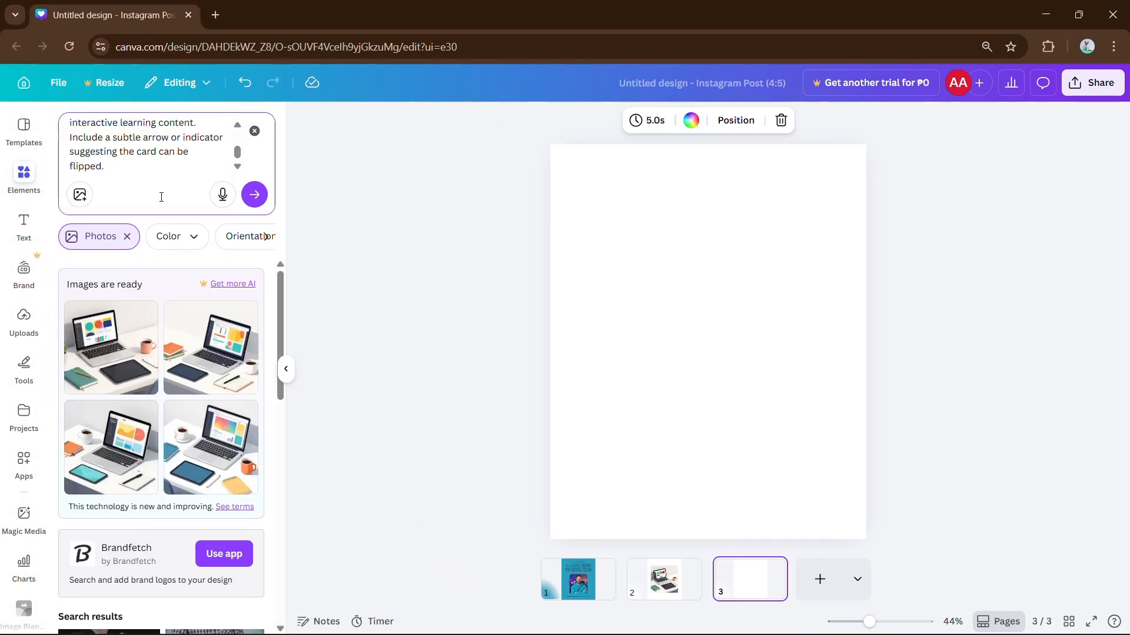
left_click(127, 236)
left_click(251, 281)
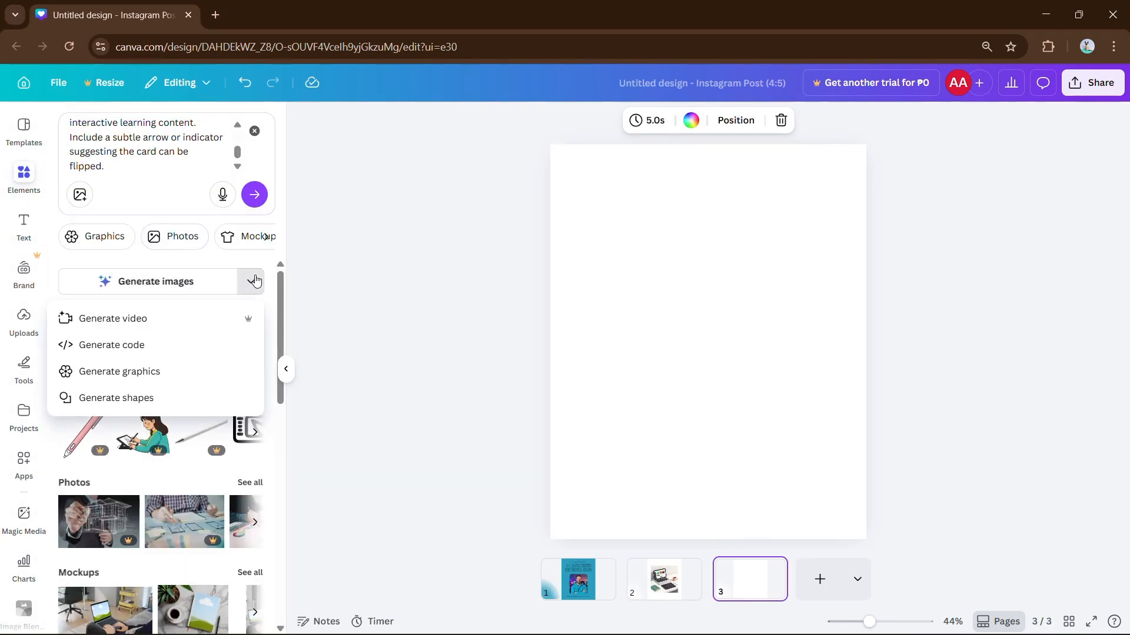
left_click(155, 346)
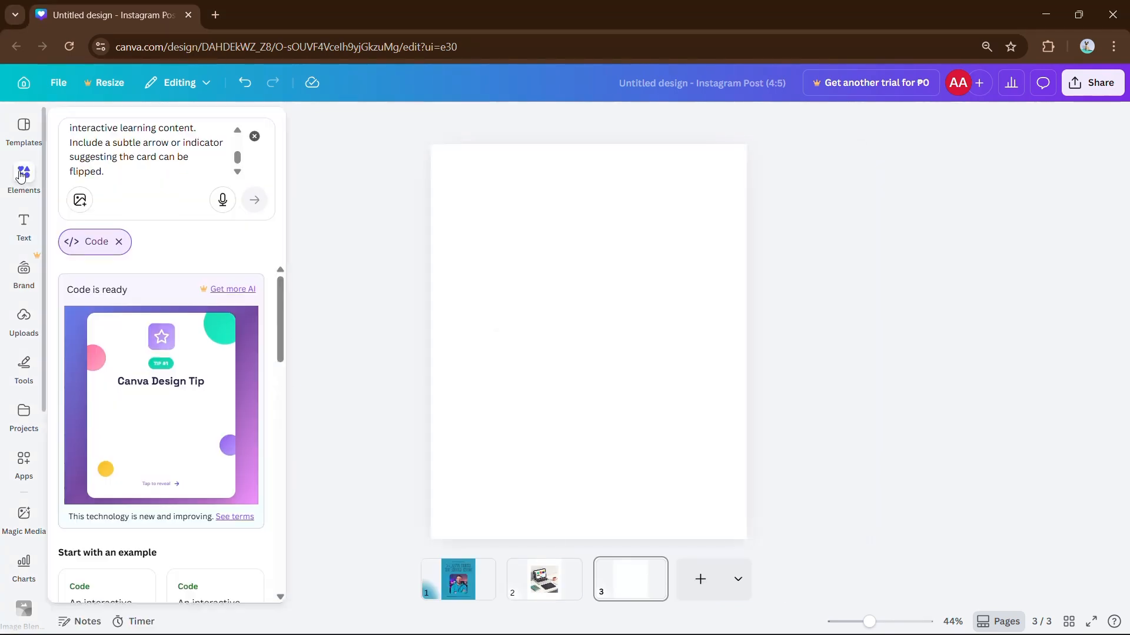
left_click(21, 177)
Step: Resize the tip card larger and centre it on page 3
left_click(161, 404)
left_click(285, 369)
left_click_drag(492, 343, 594, 351)
left_click_drag(595, 288, 440, 212)
left_click_drag(574, 268, 580, 334)
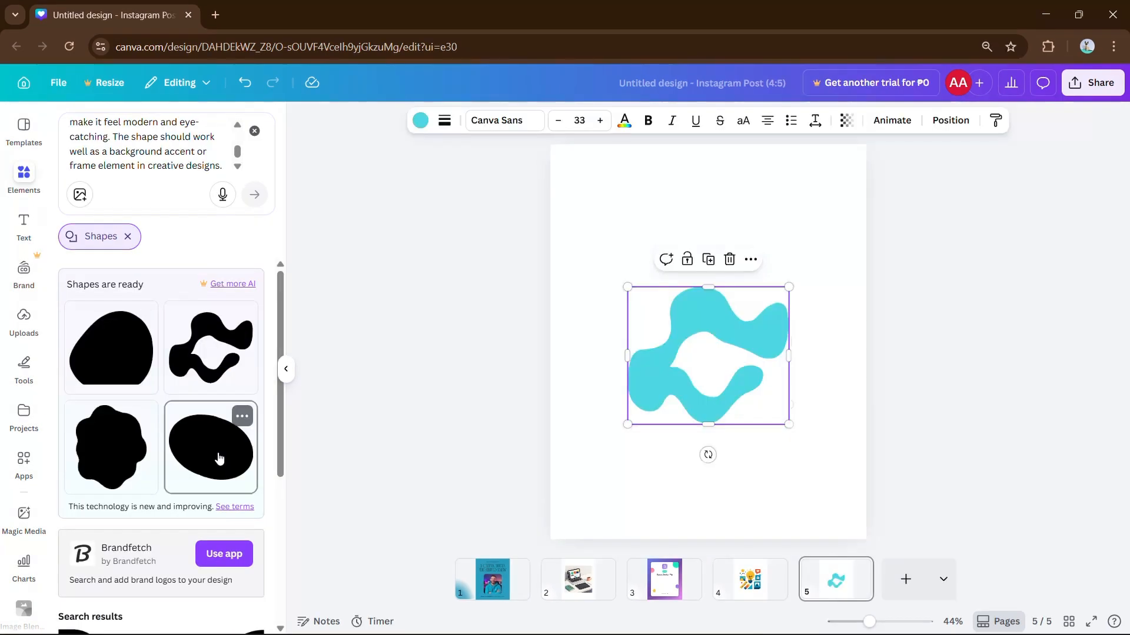
Step: Add the oval shape at page 5's bottom-right corner plus the wavy blob shape
left_click(211, 448)
left_click_drag(696, 346, 827, 524)
left_click(686, 349)
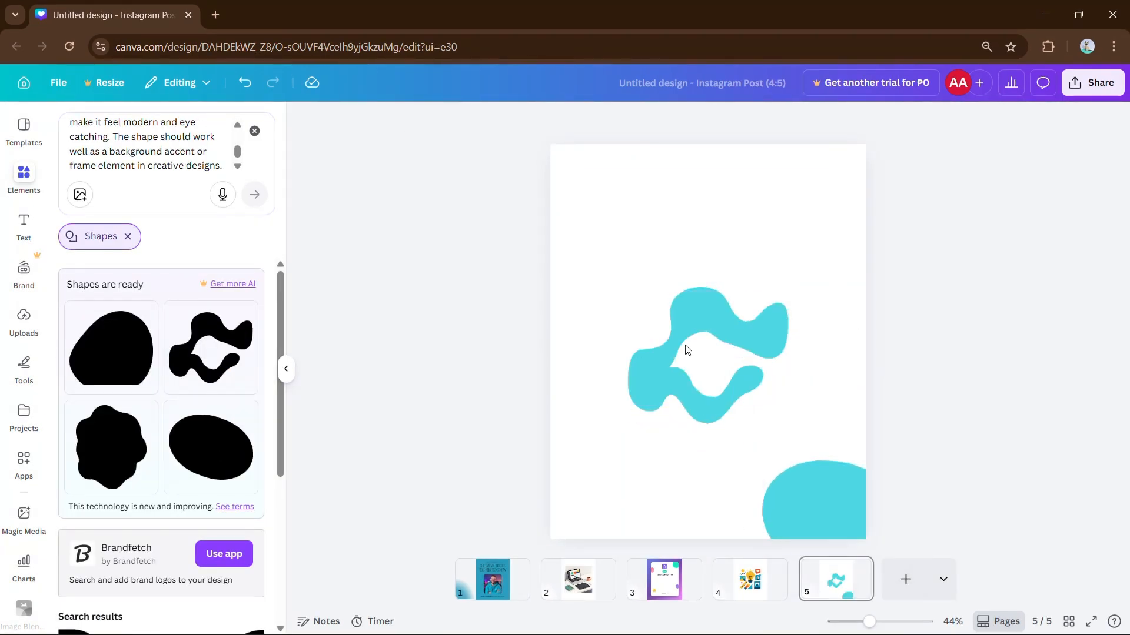
left_click(97, 450)
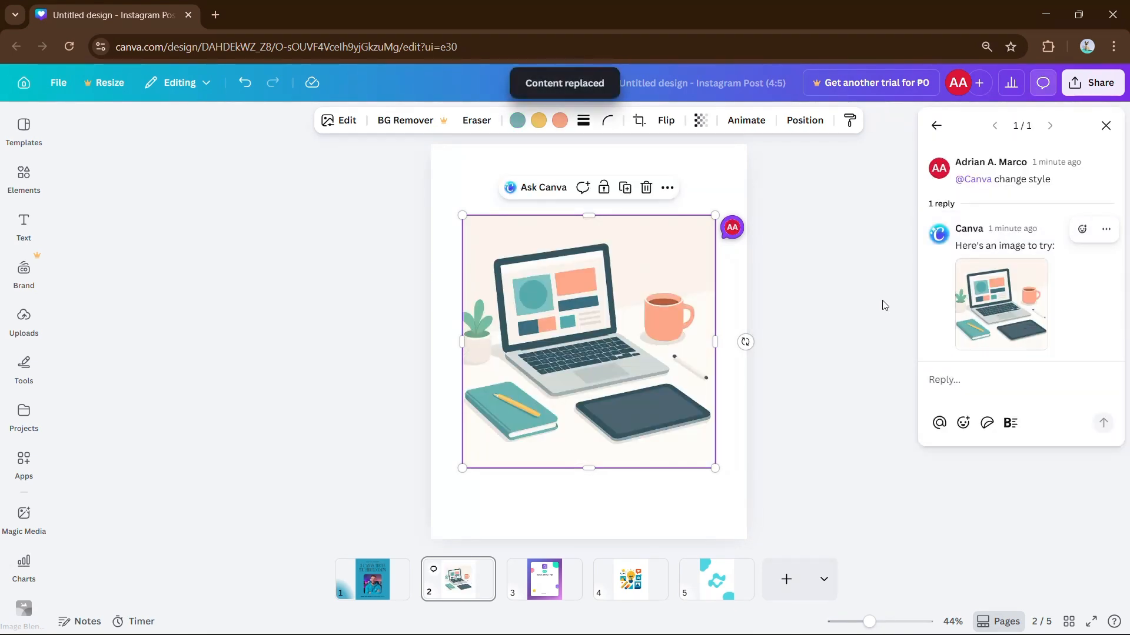
Step: Restyle the page 2 laptop photo as a flat illustration and open its Edit options
left_click(882, 305)
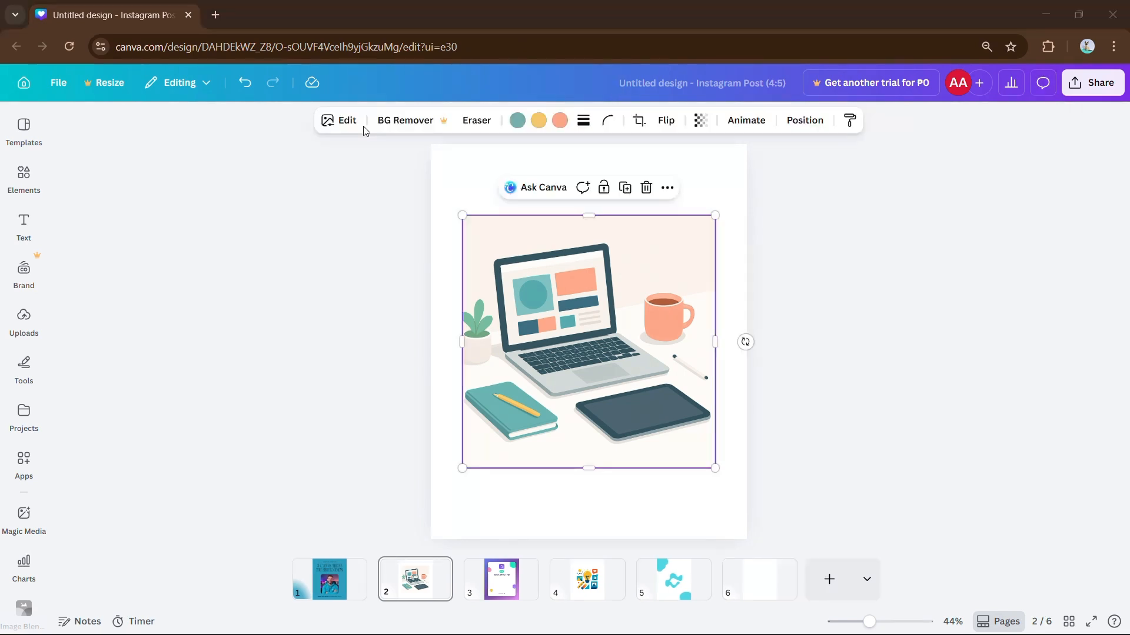
left_click(347, 122)
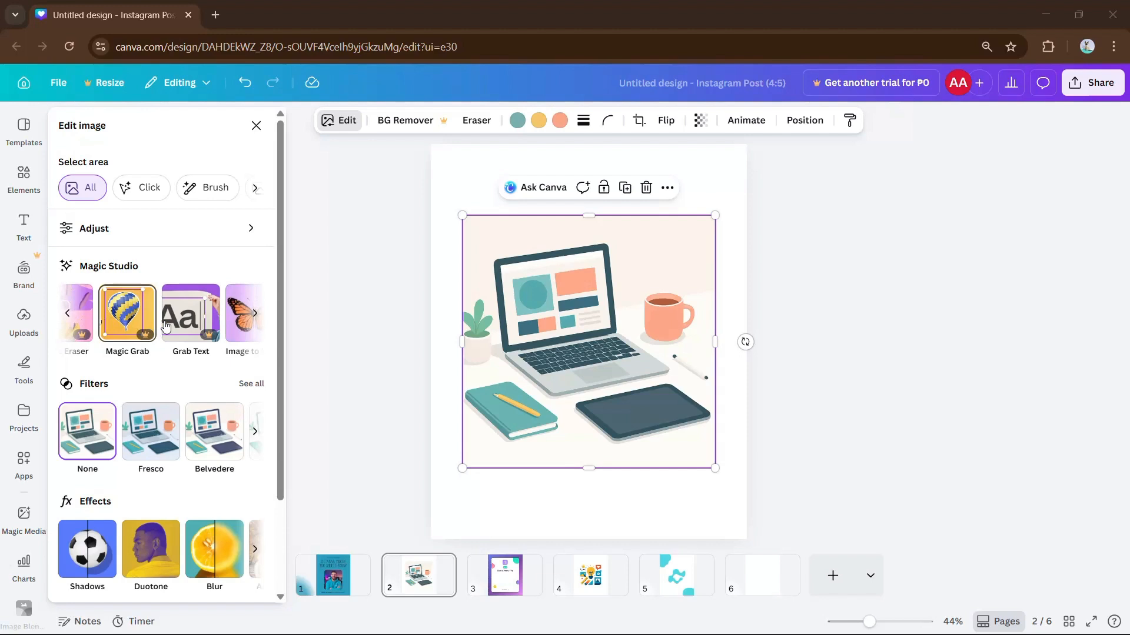
scroll(166, 327, "right", 1)
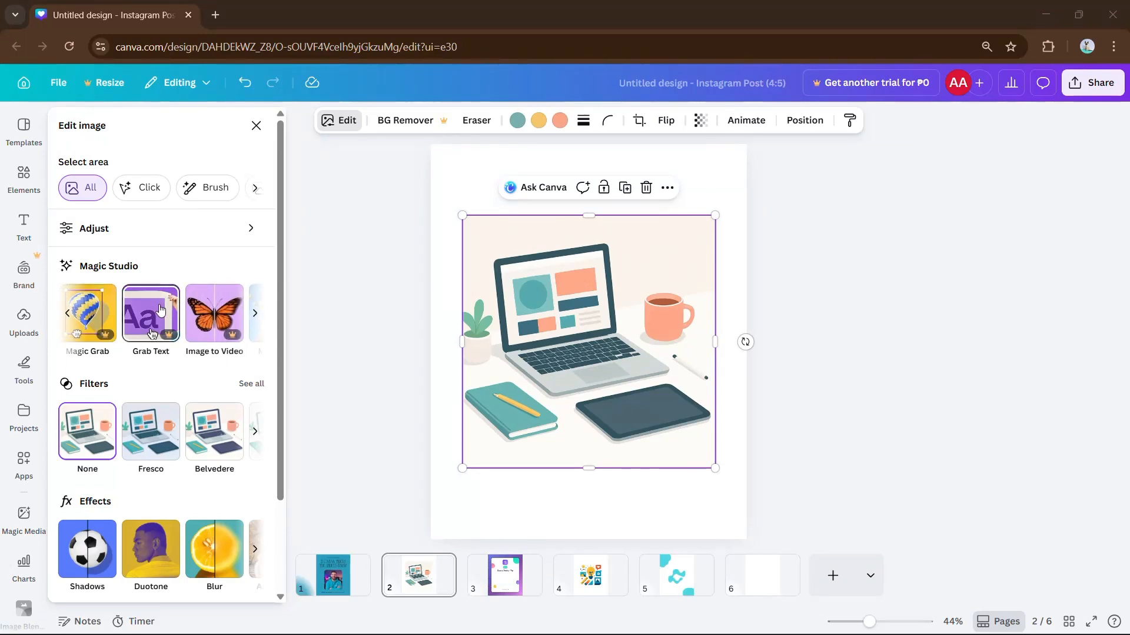
scroll(159, 315, "right", 1)
scroll(82, 337, "right", 1)
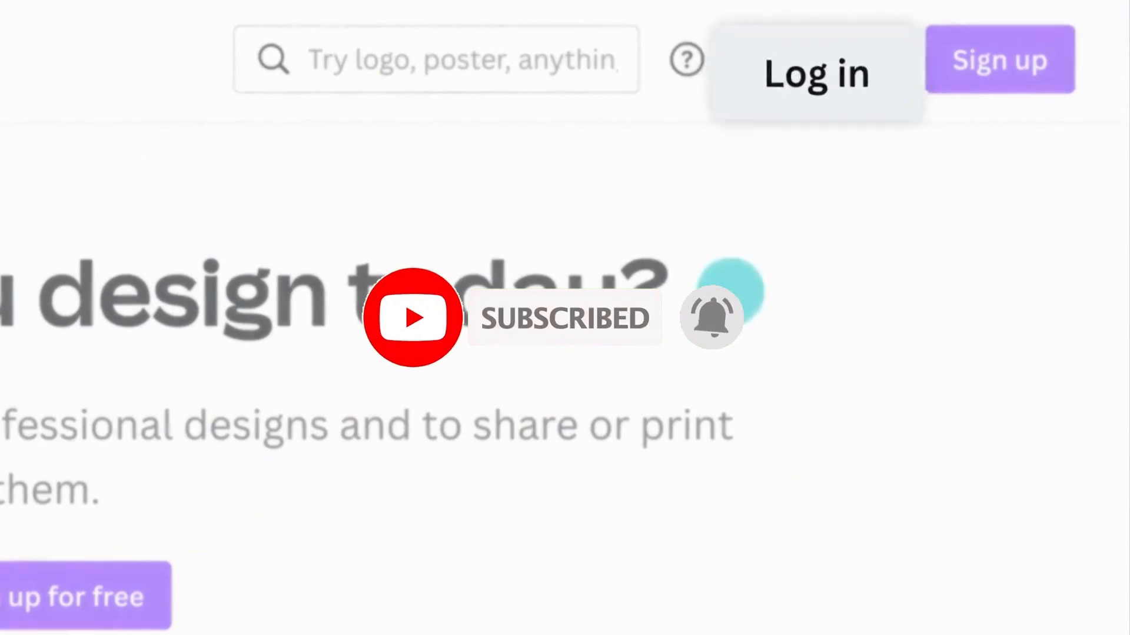
Step: Log in to Canva by continuing with the account's e-mail address
left_click(826, 67)
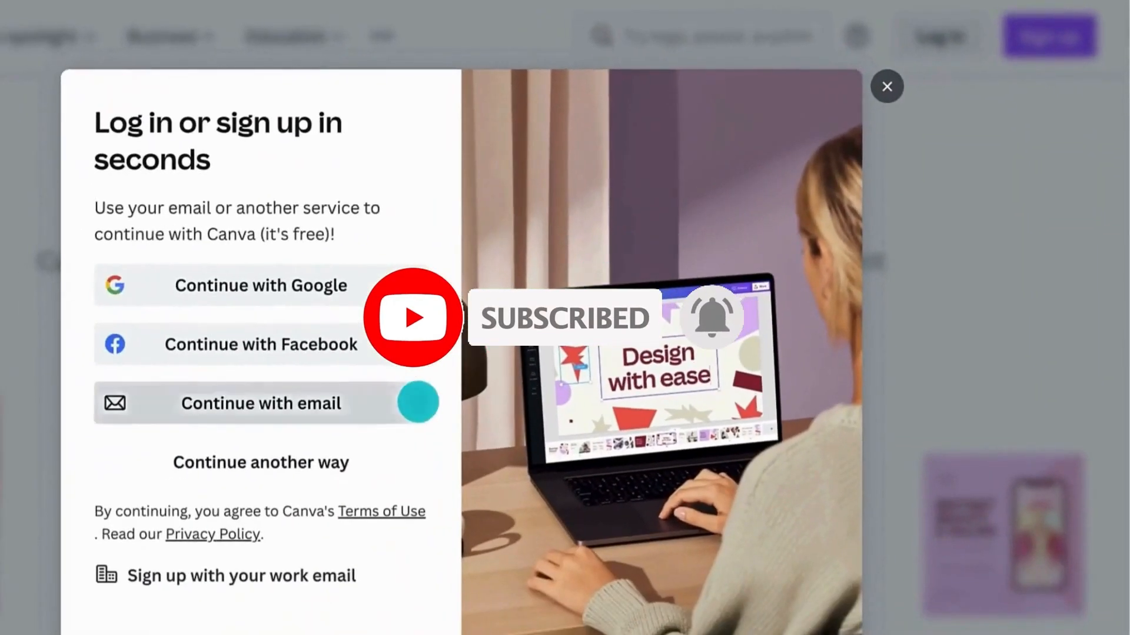
left_click(416, 399)
left_click(150, 259)
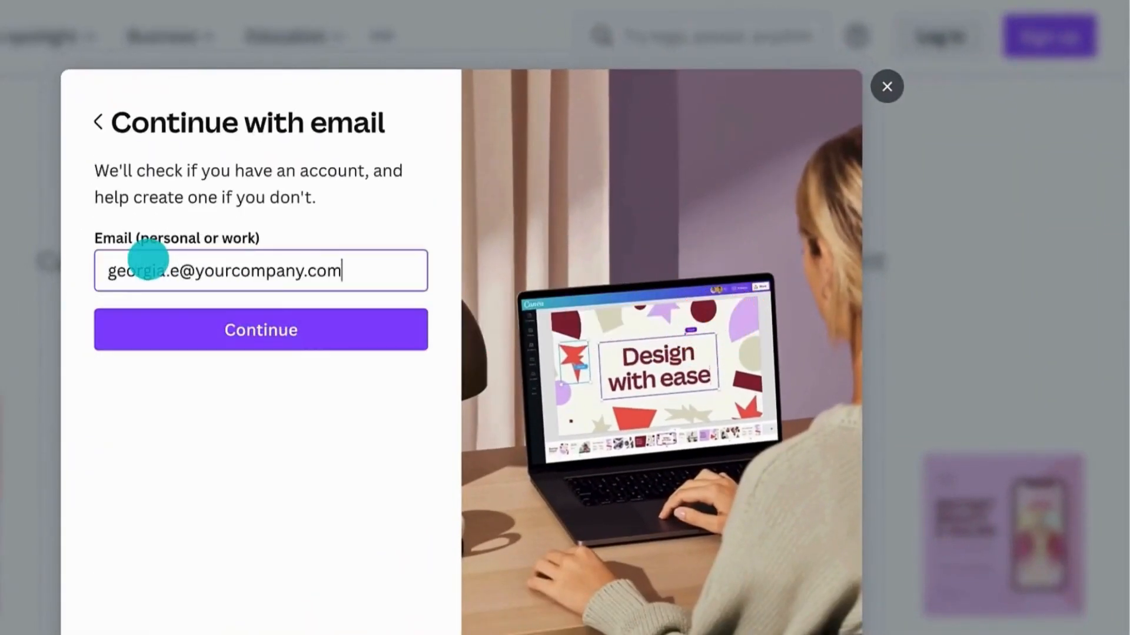
left_click(162, 310)
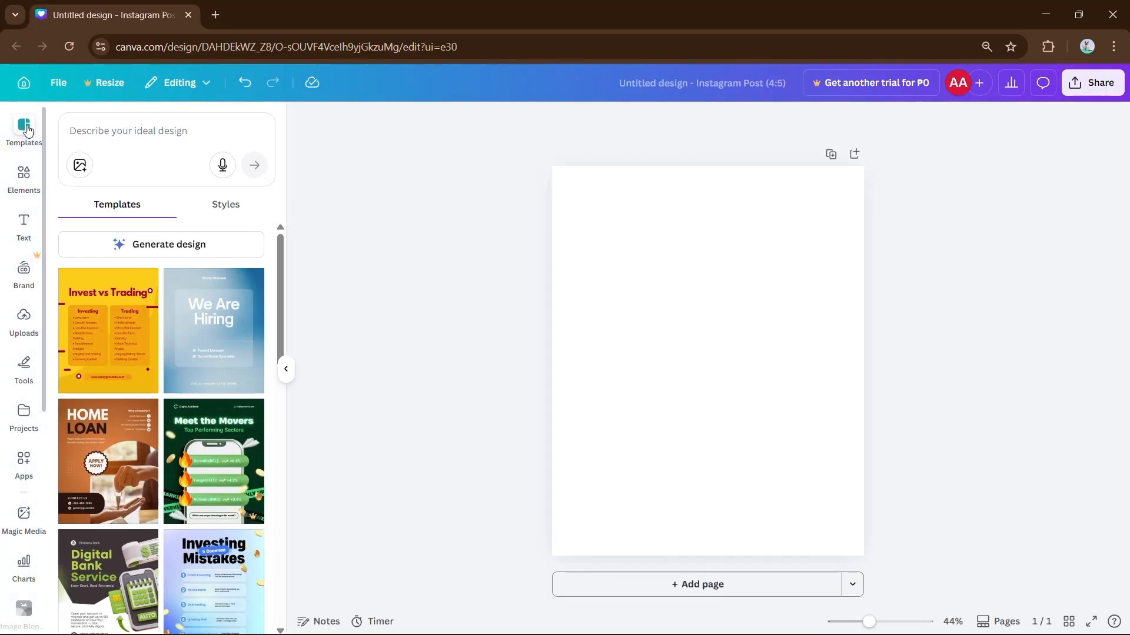
Step: Generate the cover design from the pasted post description
left_click(123, 131)
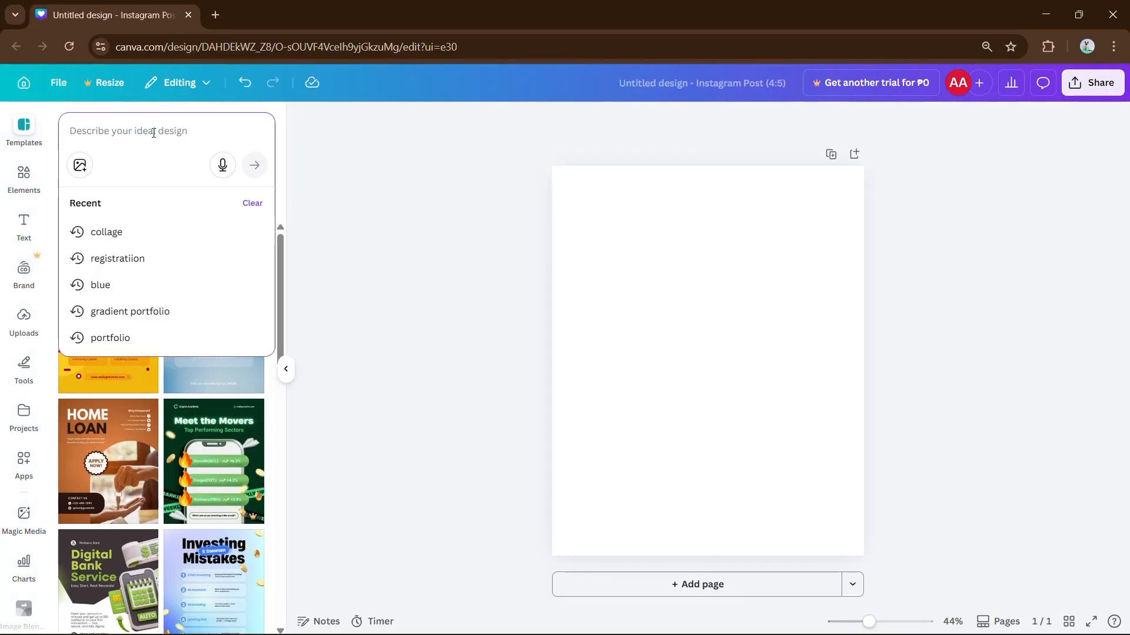
key("ctrl+v")
left_click(129, 278)
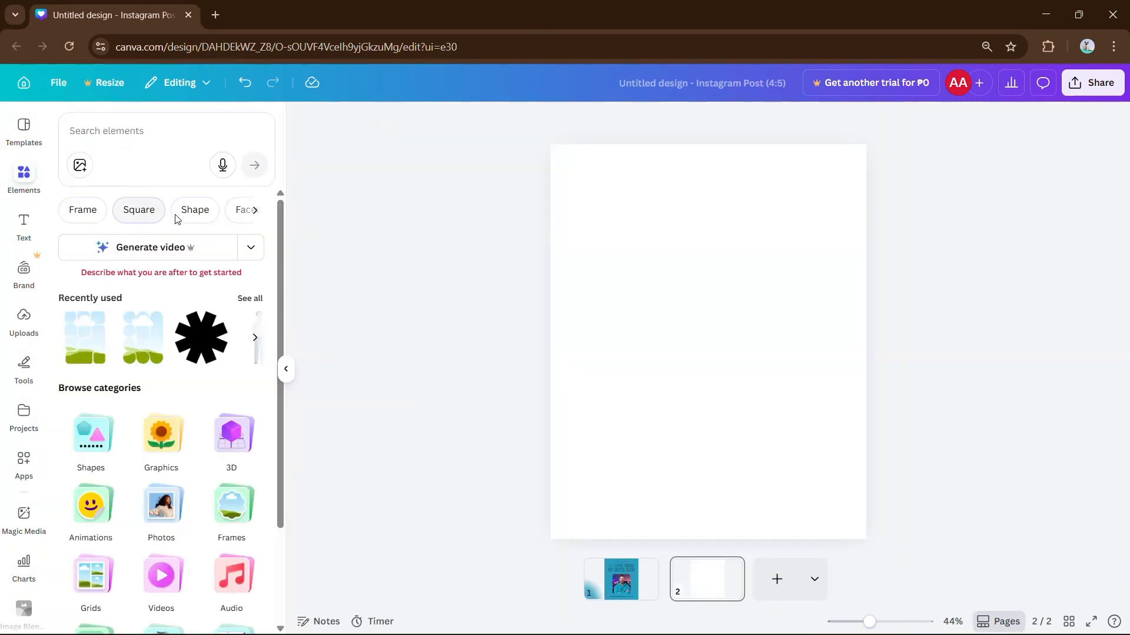
Step: Generate the laptop photo for page 2 and submit the flip card code prompt
left_click(167, 146)
key("ctrl+v")
left_click(256, 275)
left_click(118, 312)
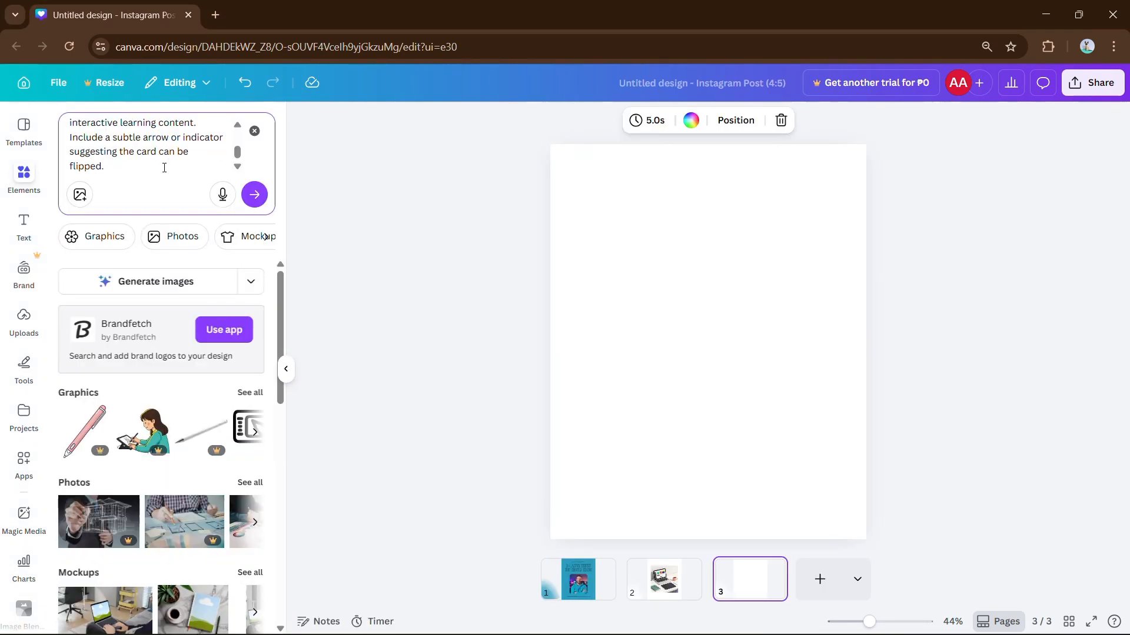
key("Return")
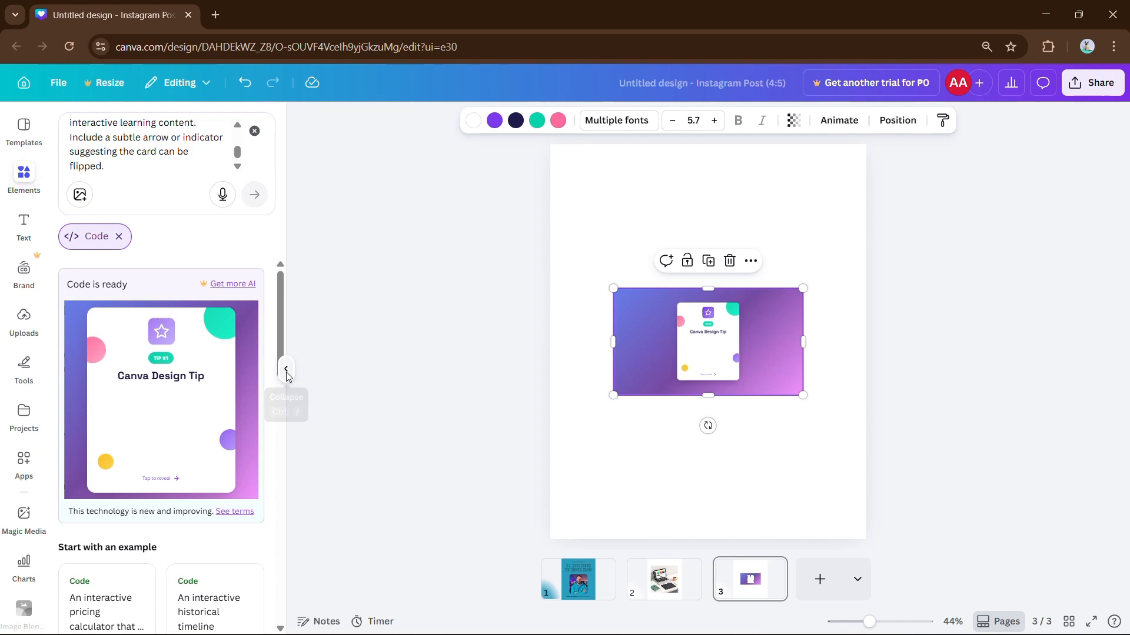
Step: Add the tip card to page 3, enlarge and centre it, and preview its flip
left_click(286, 369)
left_click_drag(492, 342, 598, 342)
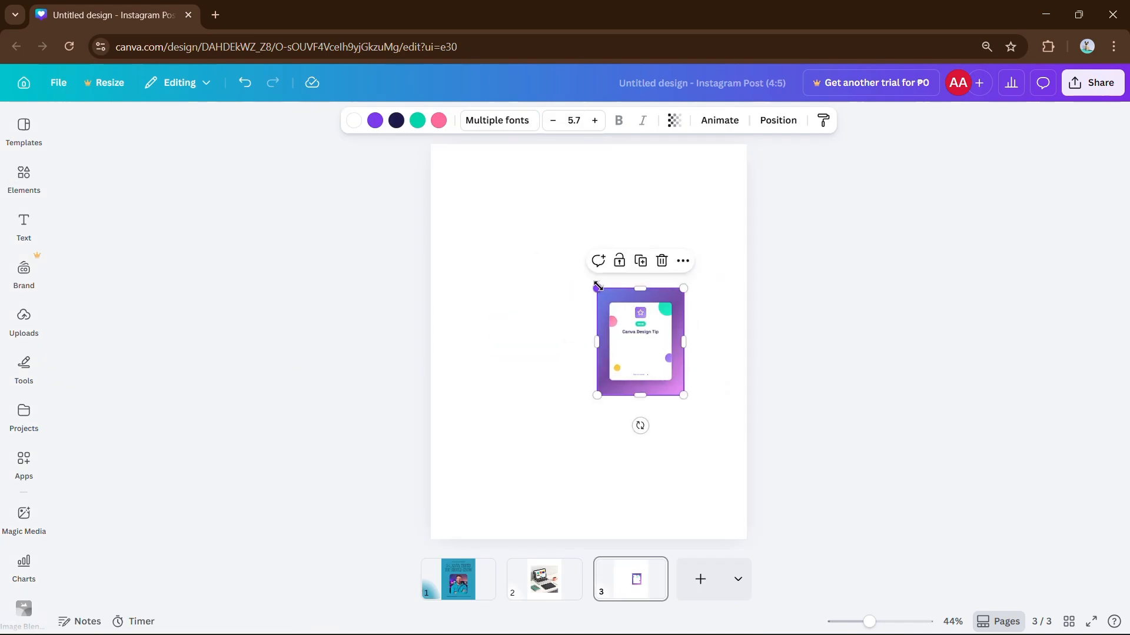
left_click_drag(598, 287, 486, 151)
left_click_drag(576, 260, 580, 329)
left_click(611, 378)
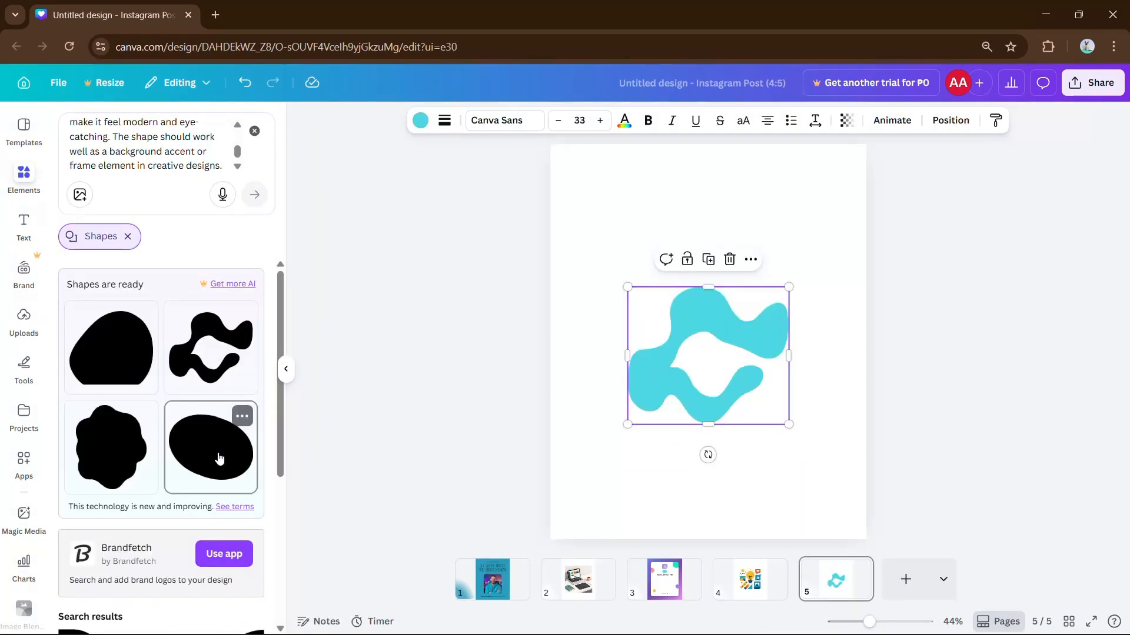
Step: Add oval and wavy blob shapes to page 5, then open the laptop illustration's edit options
left_click(214, 448)
left_click_drag(696, 347, 829, 532)
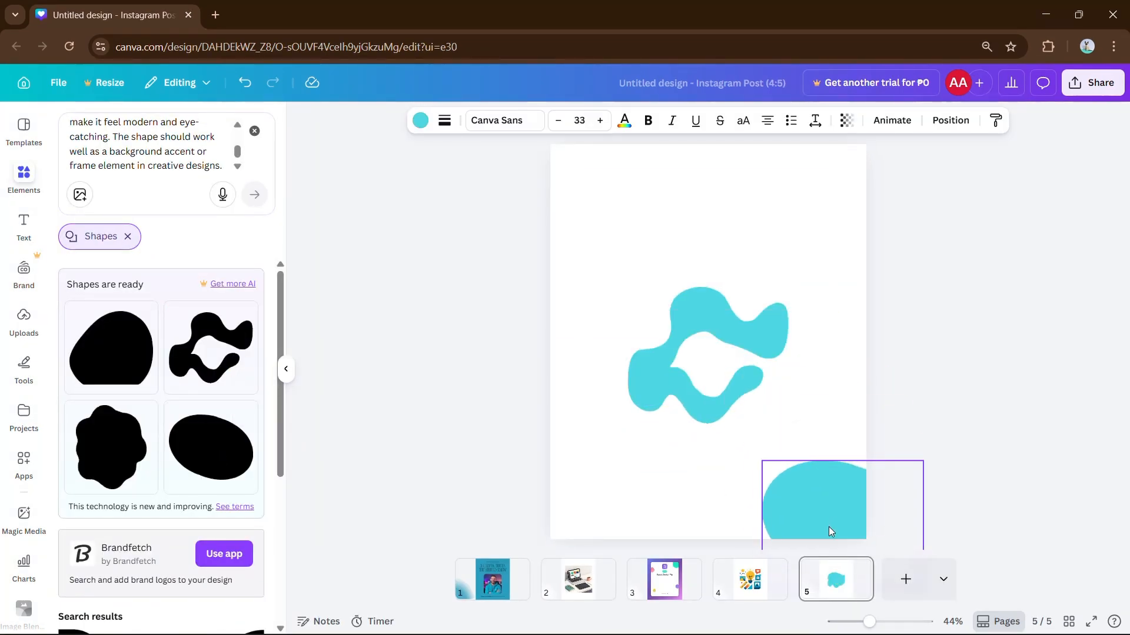
left_click(94, 451)
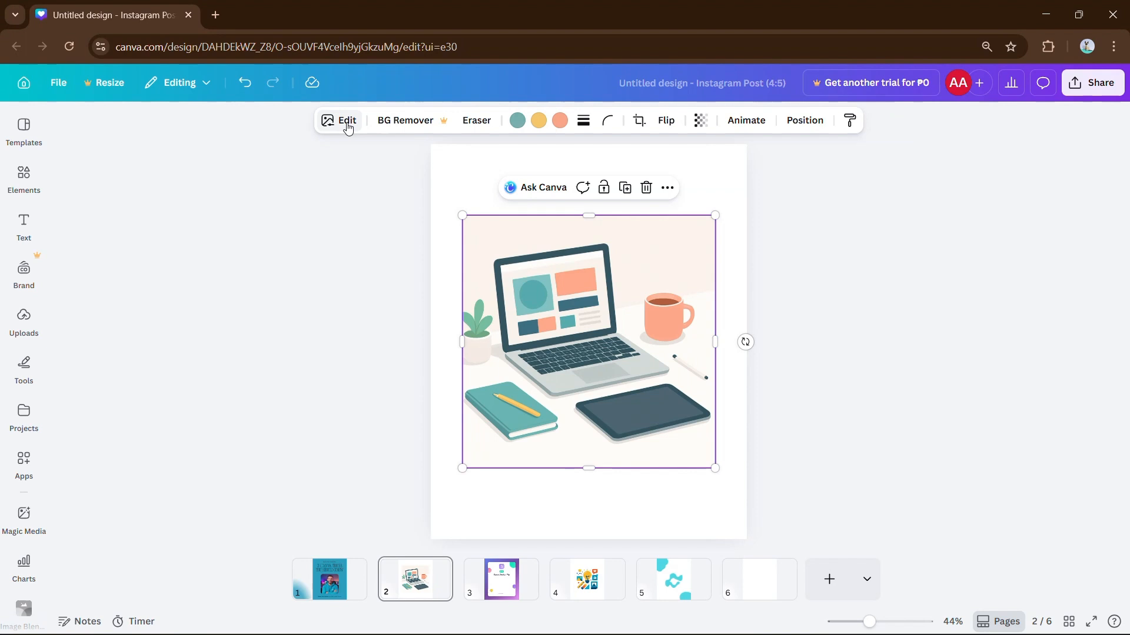
left_click(346, 121)
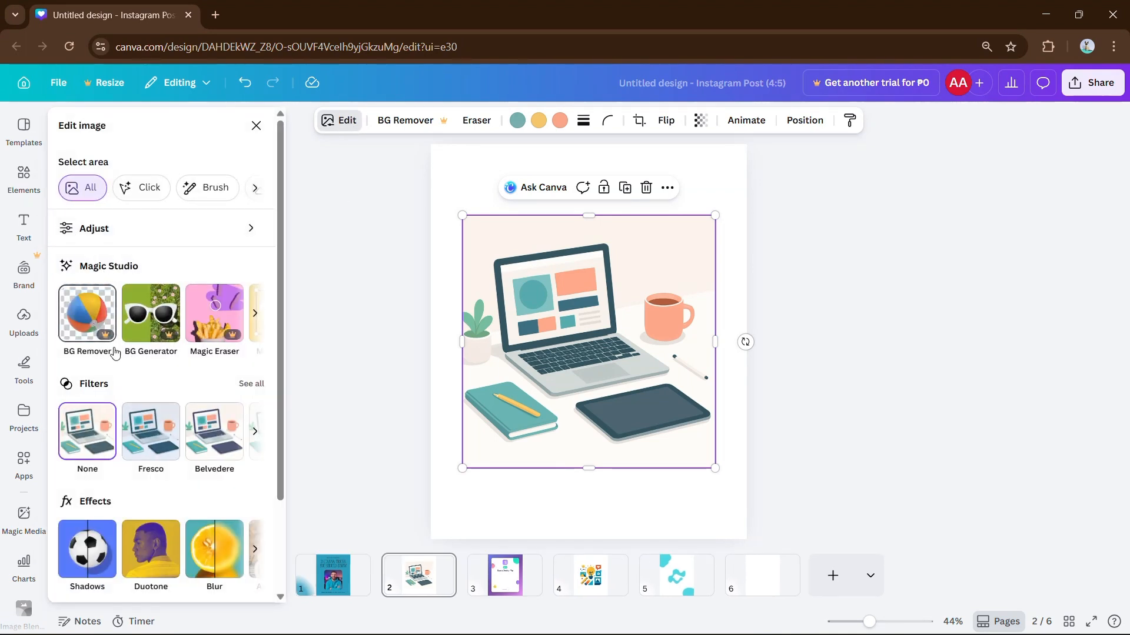
scroll(116, 320, "right", 5)
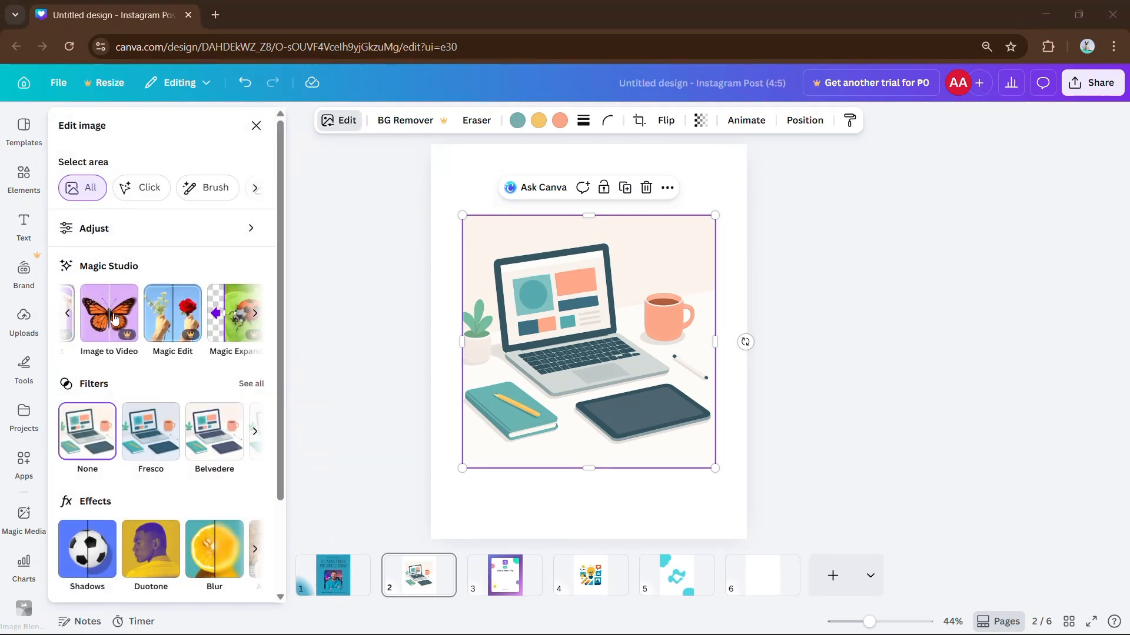